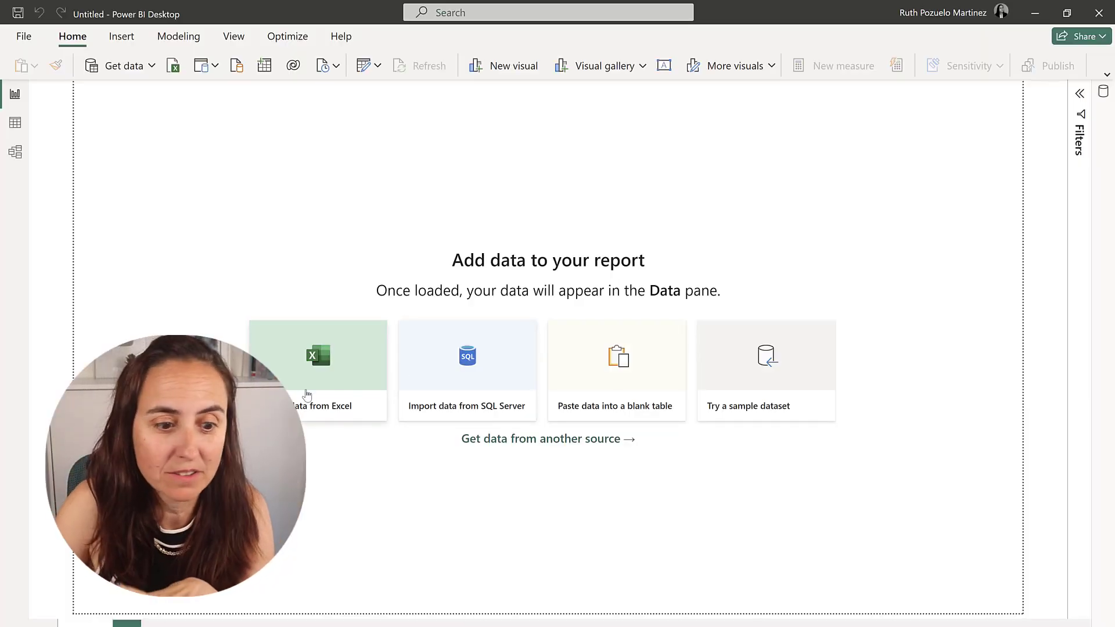
Step: Find the Google Analytics connector in Get Data and connect using the 2.0 (Beta) implementation
{"action": "left_click", "coordinate": [151, 74]}
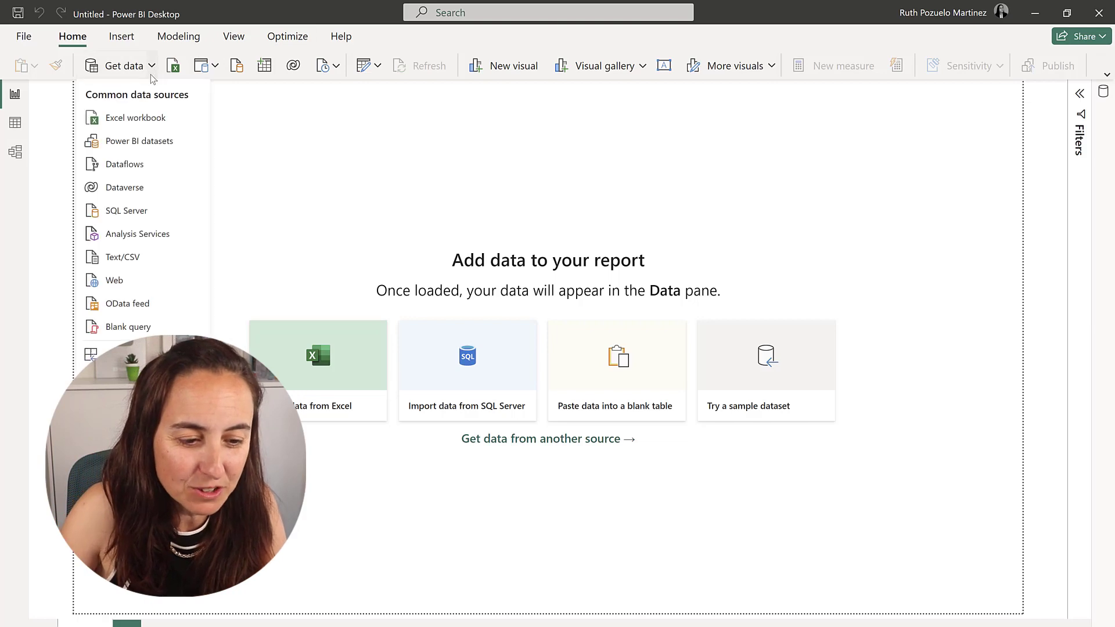
{"action": "left_click", "coordinate": [581, 312]}
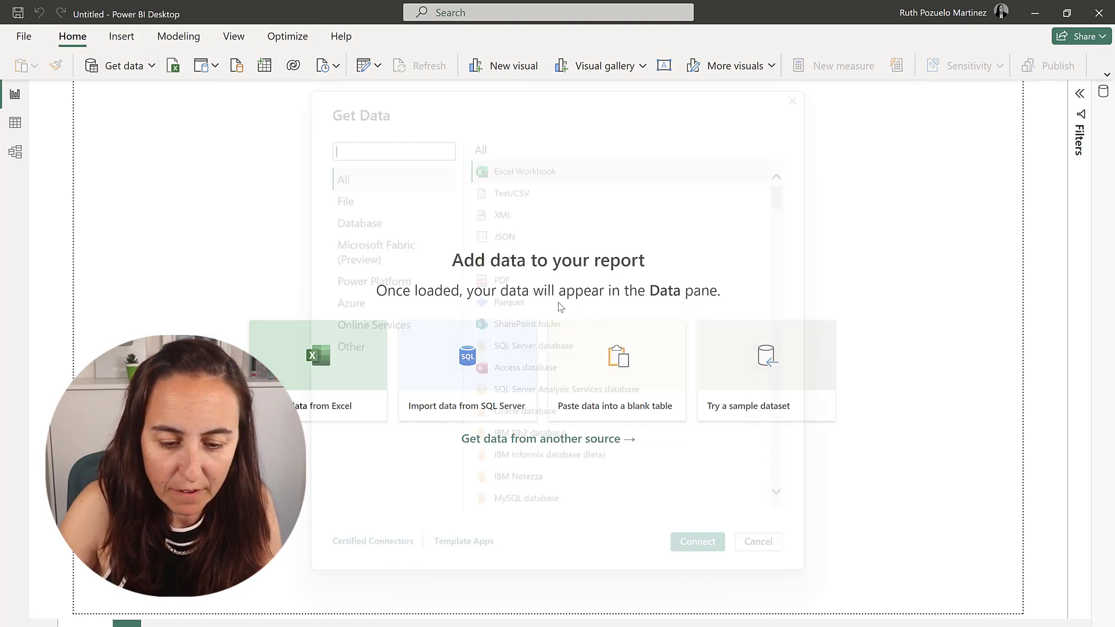
{"action": "left_click", "coordinate": [410, 150]}
{"action": "type", "text": "googl"}
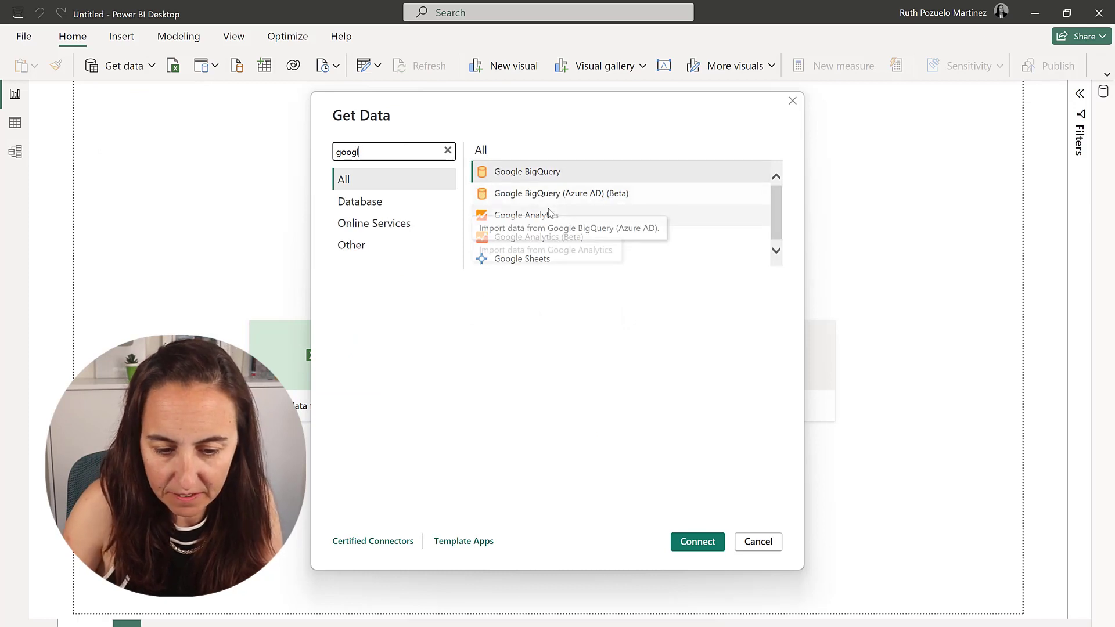
{"action": "left_click", "coordinate": [522, 215]}
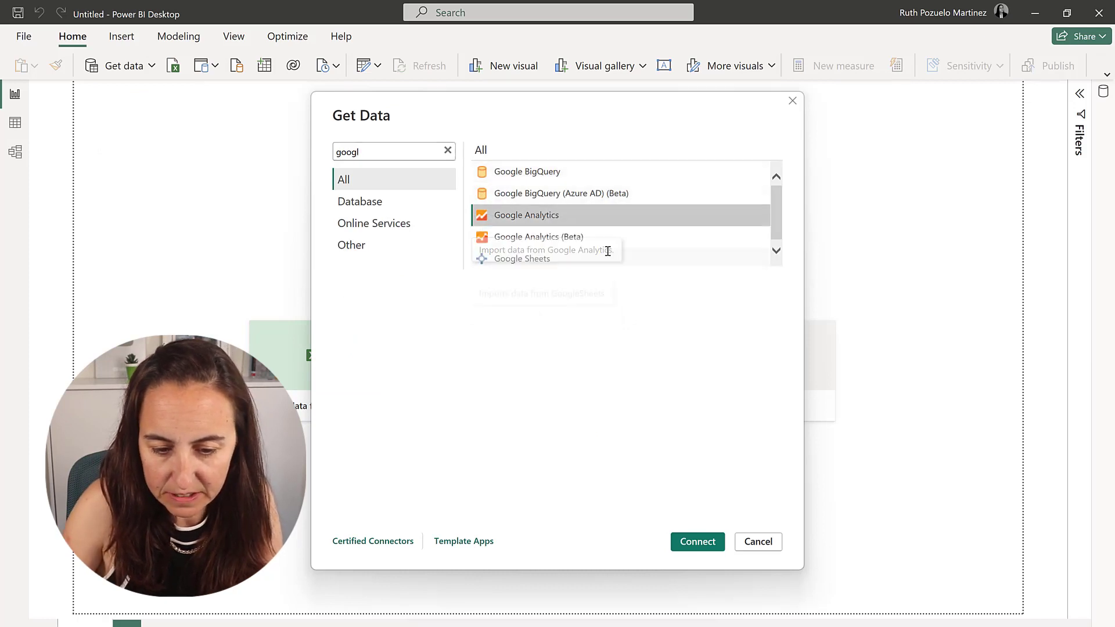
{"action": "left_click", "coordinate": [698, 541]}
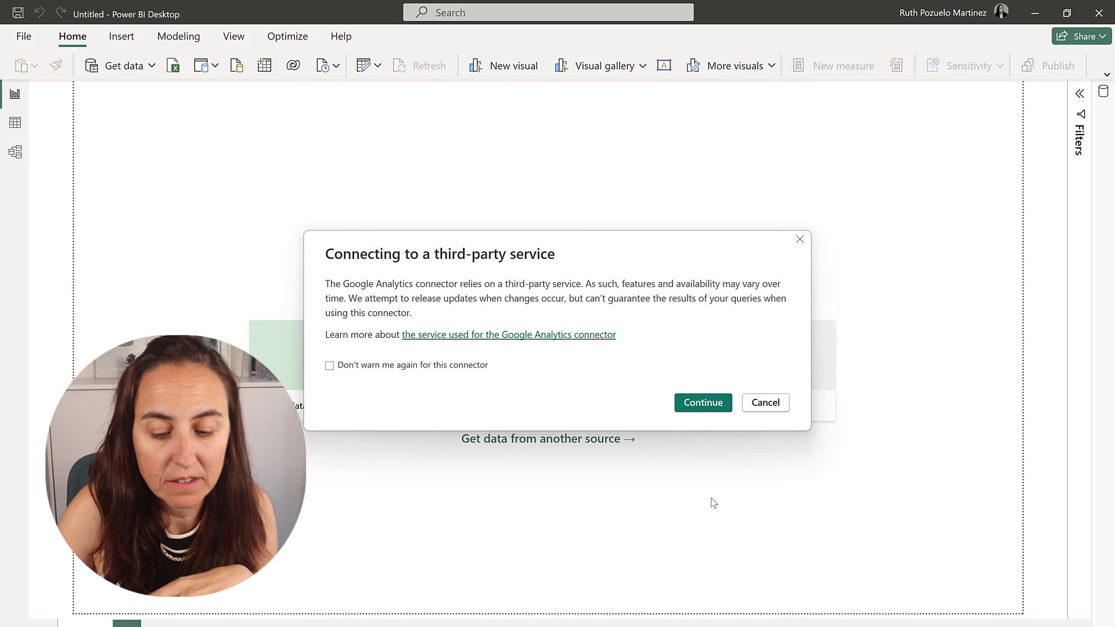
{"action": "left_click", "coordinate": [688, 401]}
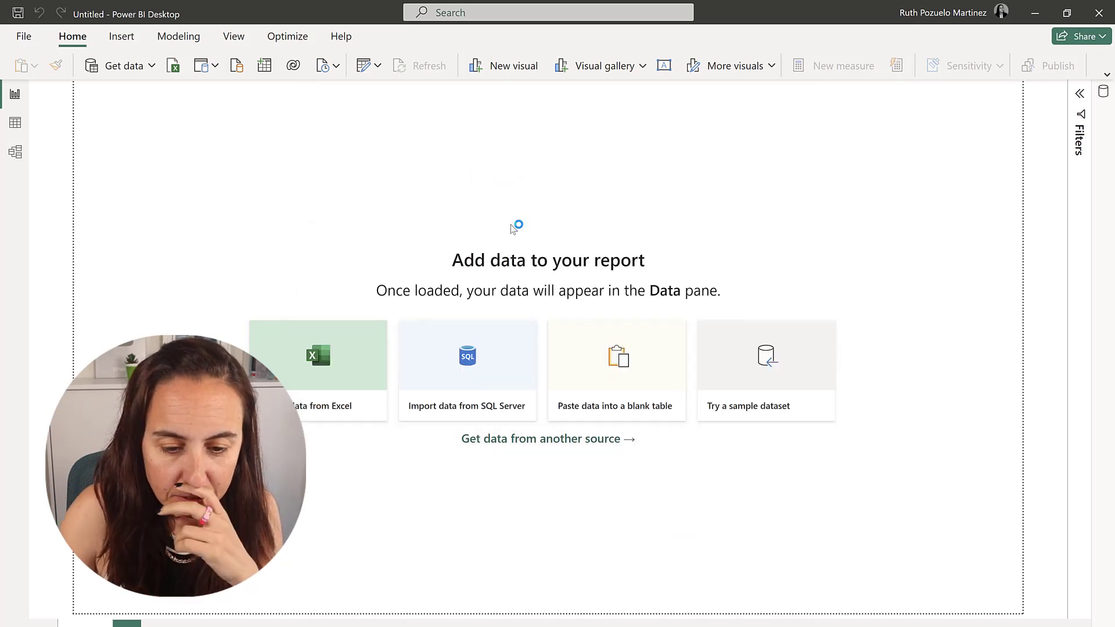
{"action": "left_click", "coordinate": [342, 336]}
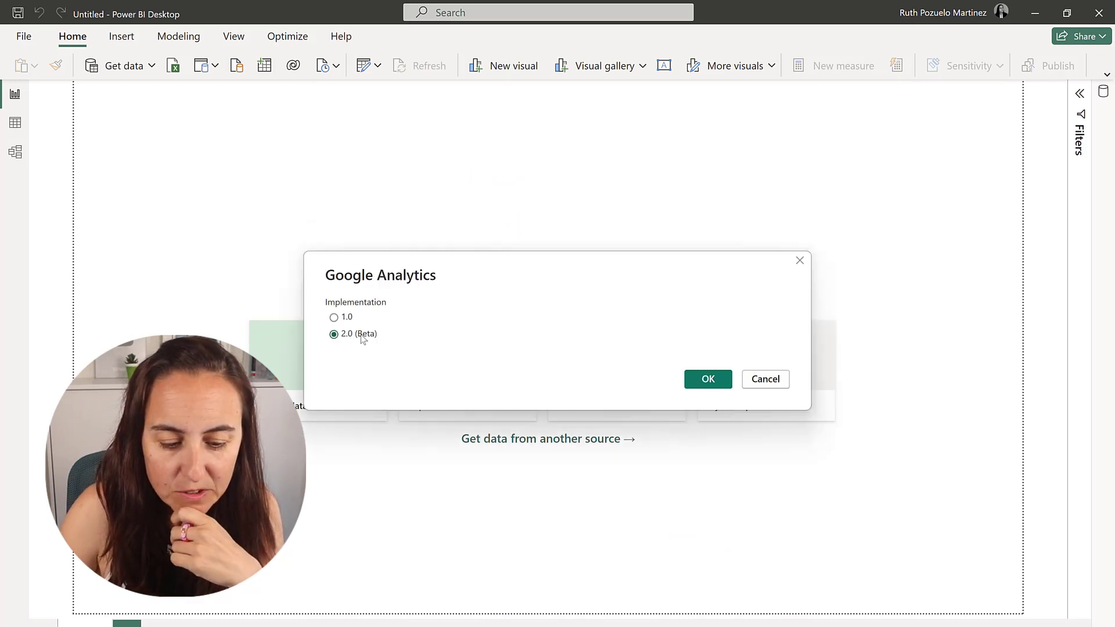
{"action": "left_click", "coordinate": [726, 383]}
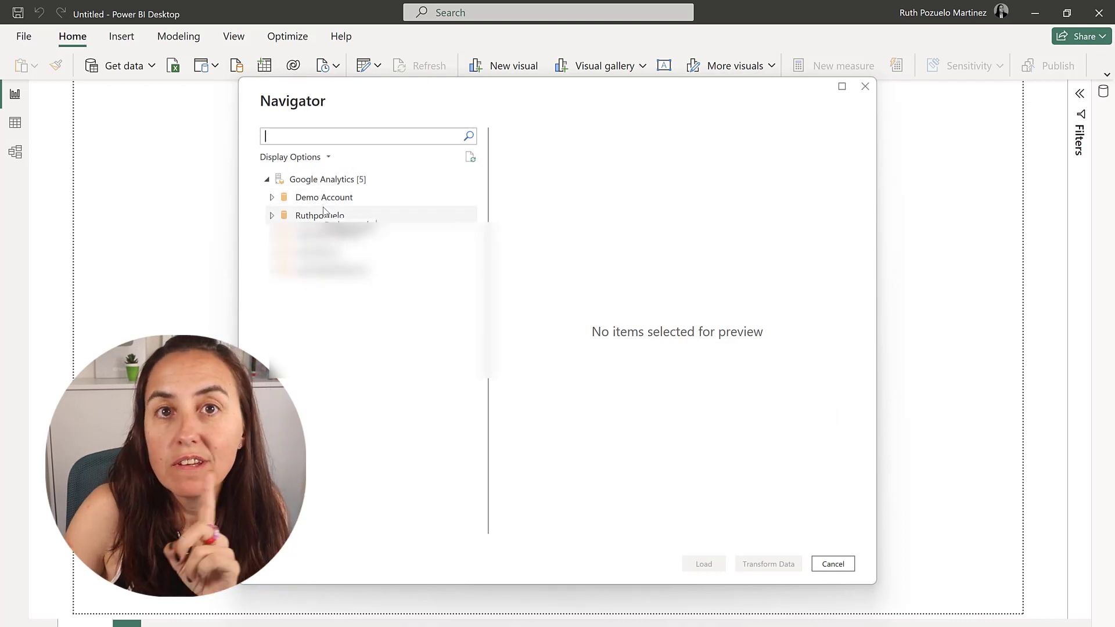
Step: Select the browser and sessions fields from the second account and load them into Power Query Editor
{"action": "left_click", "coordinate": [272, 216]}
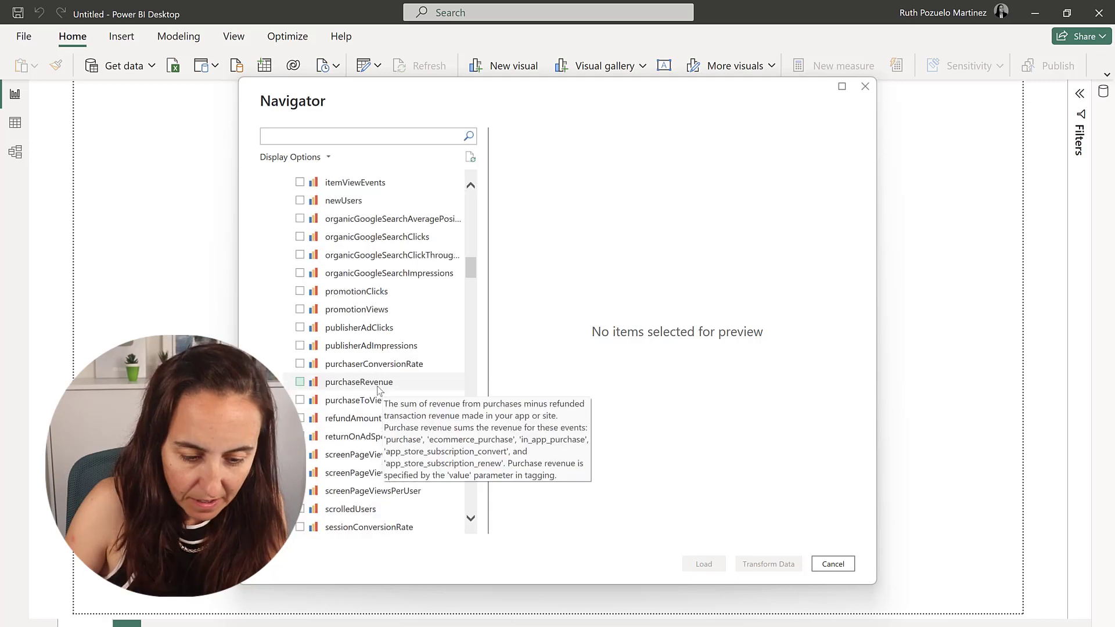
{"action": "scroll", "coordinate": [378, 390], "scroll_direction": "down", "scroll_amount": 12}
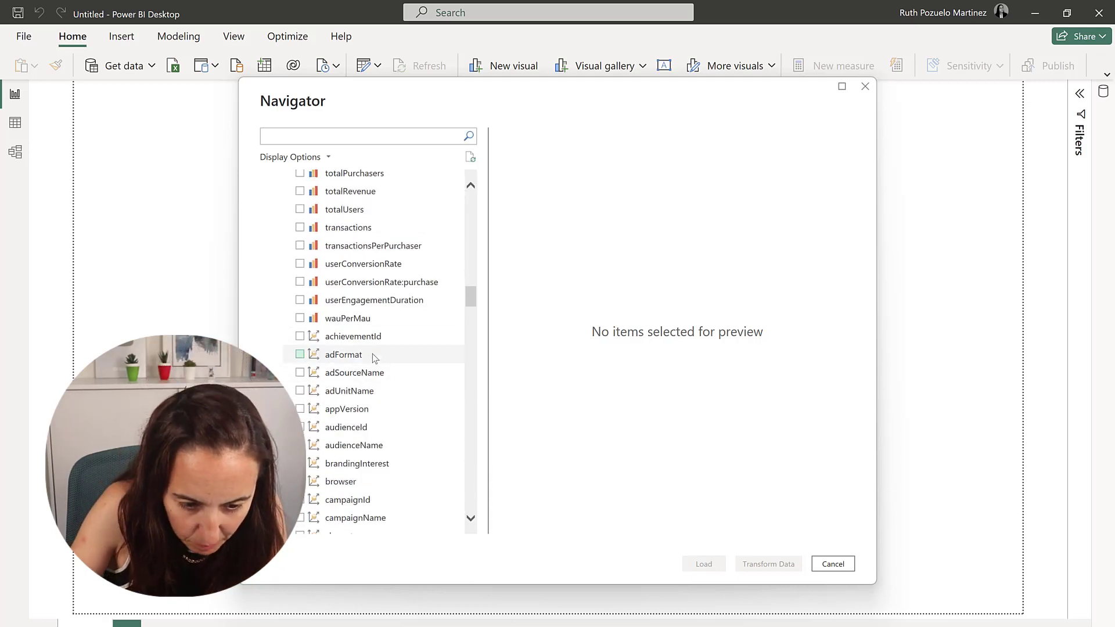
{"action": "left_click", "coordinate": [354, 482]}
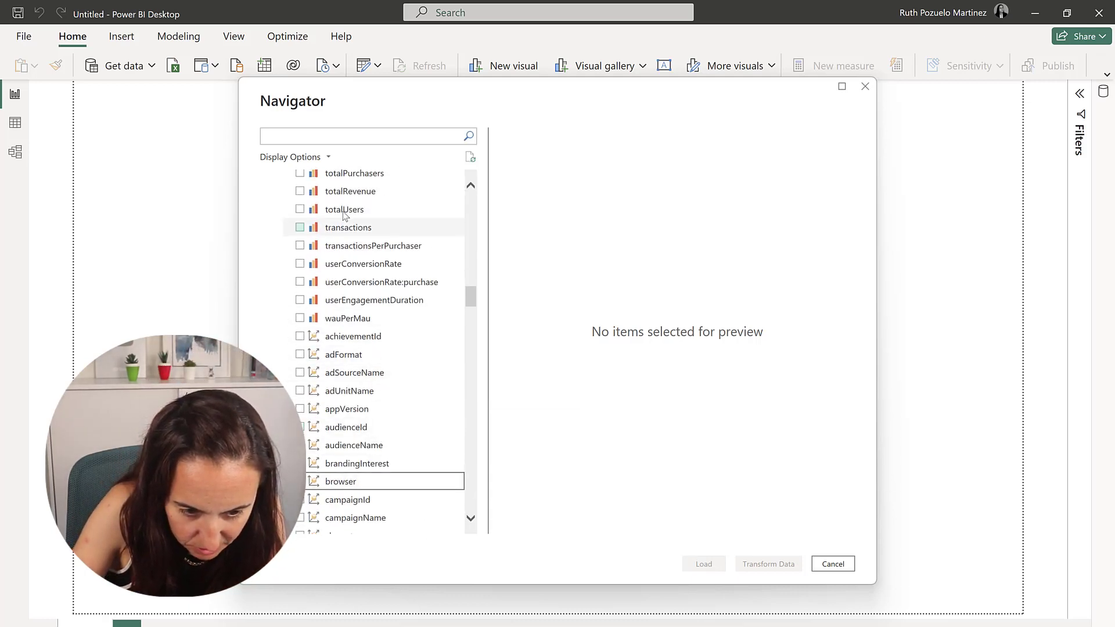
{"action": "scroll", "coordinate": [366, 209], "scroll_direction": "up", "scroll_amount": 1}
{"action": "scroll", "coordinate": [364, 209], "scroll_direction": "up", "scroll_amount": 3}
{"action": "left_click", "coordinate": [300, 244]}
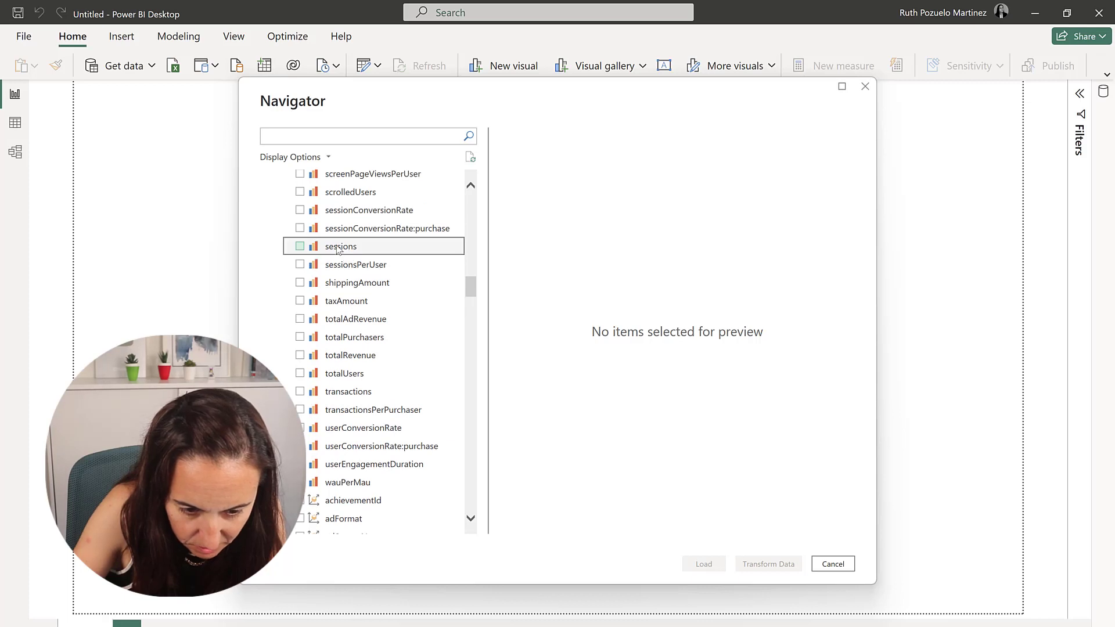
{"action": "scroll", "coordinate": [300, 244], "scroll_direction": "down", "scroll_amount": 1}
{"action": "left_click", "coordinate": [785, 570]}
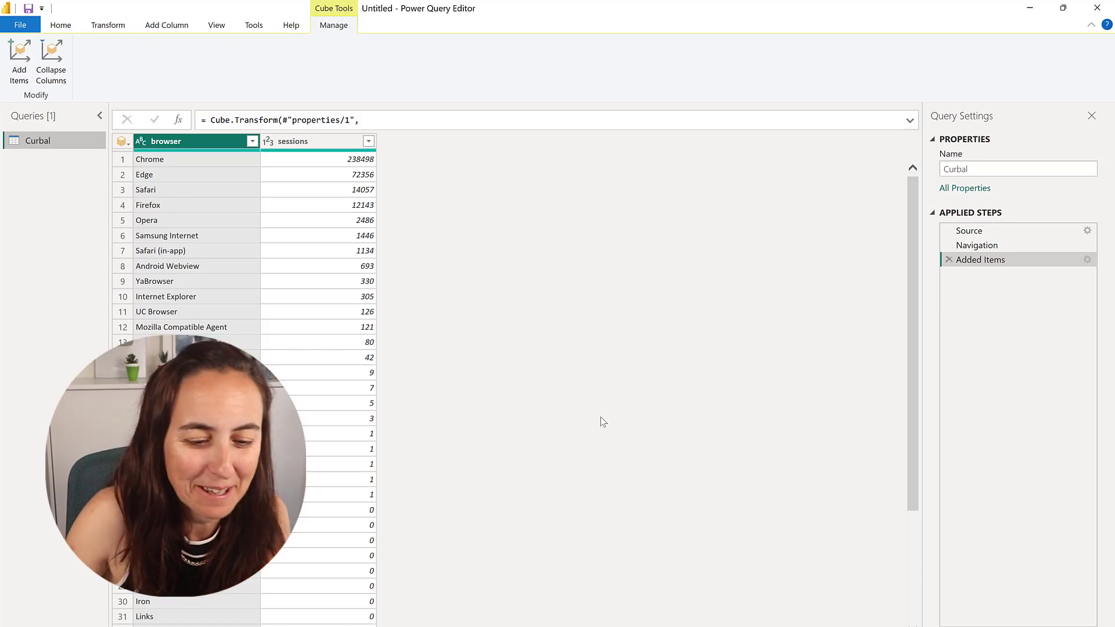
Step: View the query's M code in Advanced Editor and copy all of it for reuse
{"action": "left_click", "coordinate": [60, 25]}
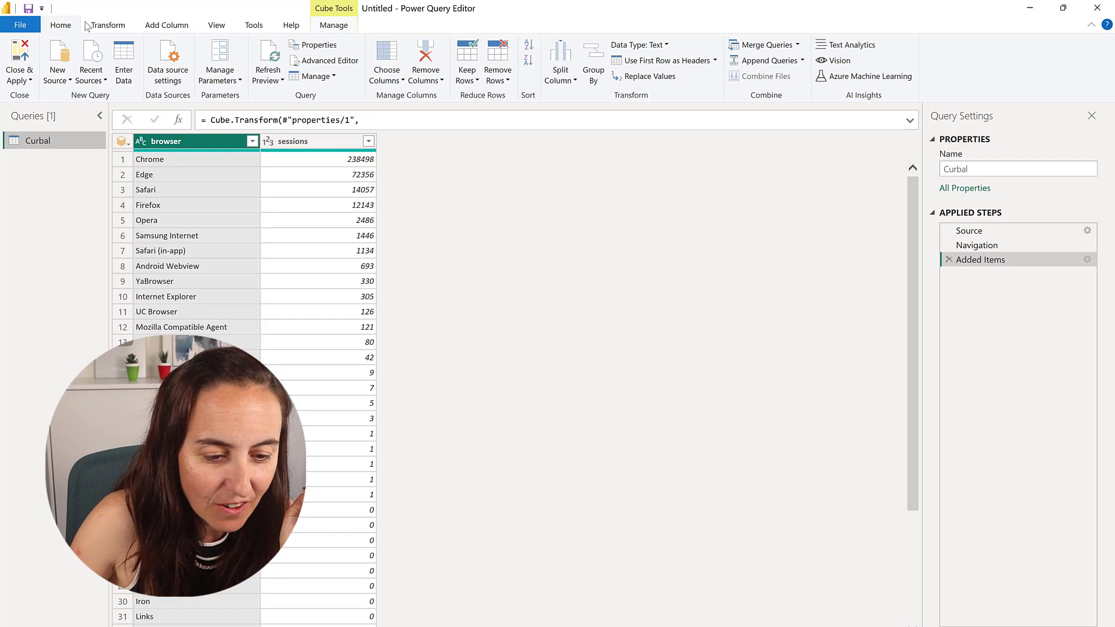
{"action": "left_click", "coordinate": [341, 62]}
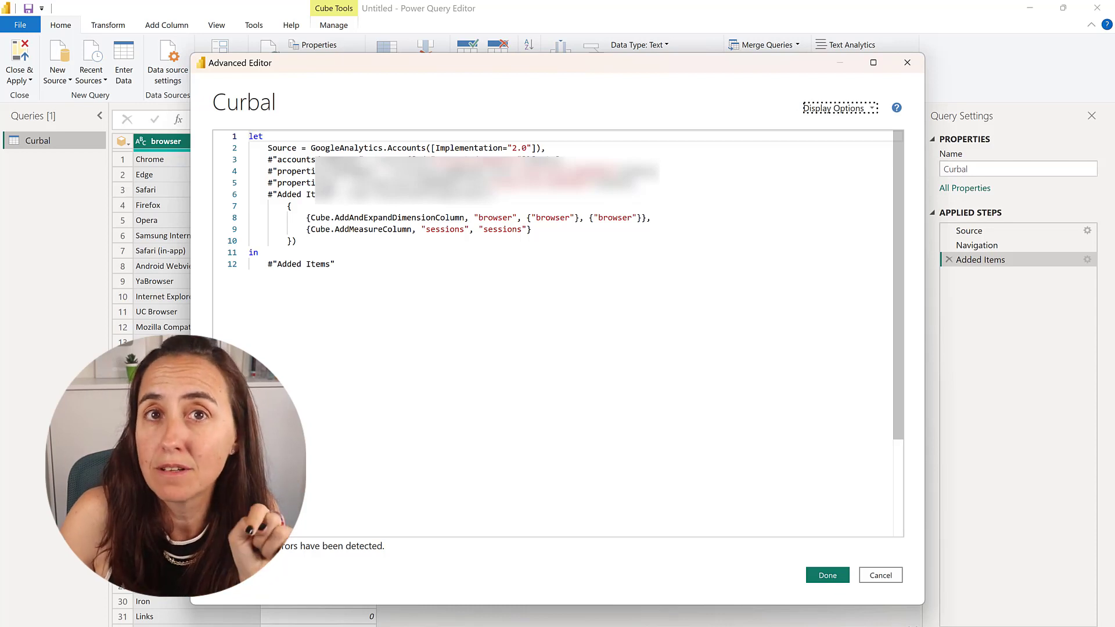
{"action": "left_click", "coordinate": [907, 62]}
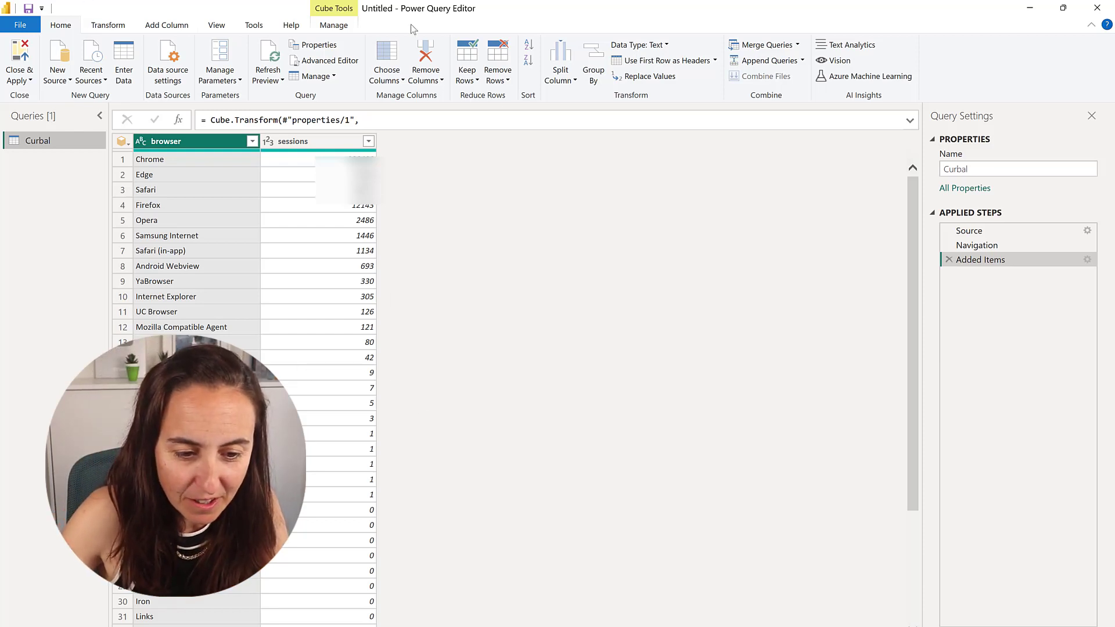
{"action": "left_click", "coordinate": [326, 60]}
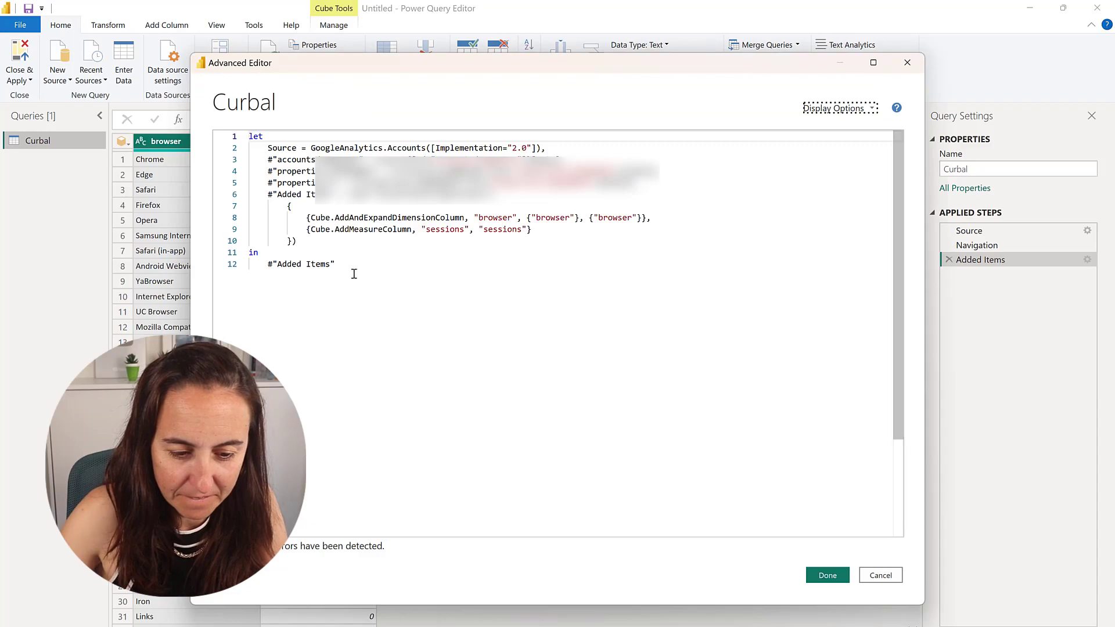
{"action": "key", "text": "ctrl+a"}
{"action": "key", "text": "alt+Tab"}
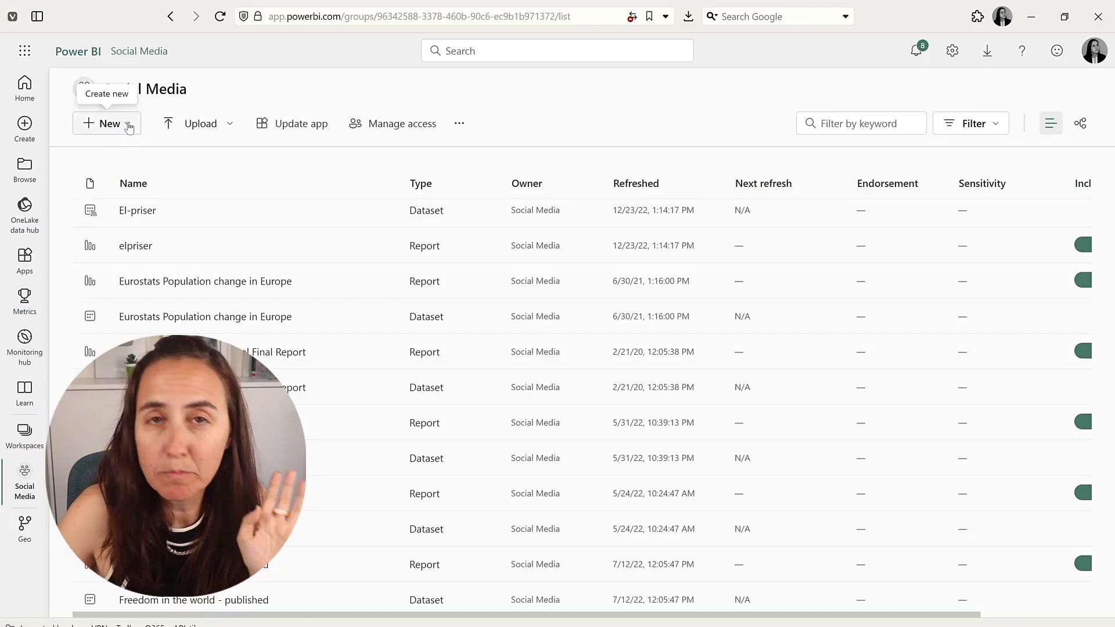
Step: Create a new workspace dataflow, adding new tables from a Blank query
{"action": "left_click", "coordinate": [129, 128]}
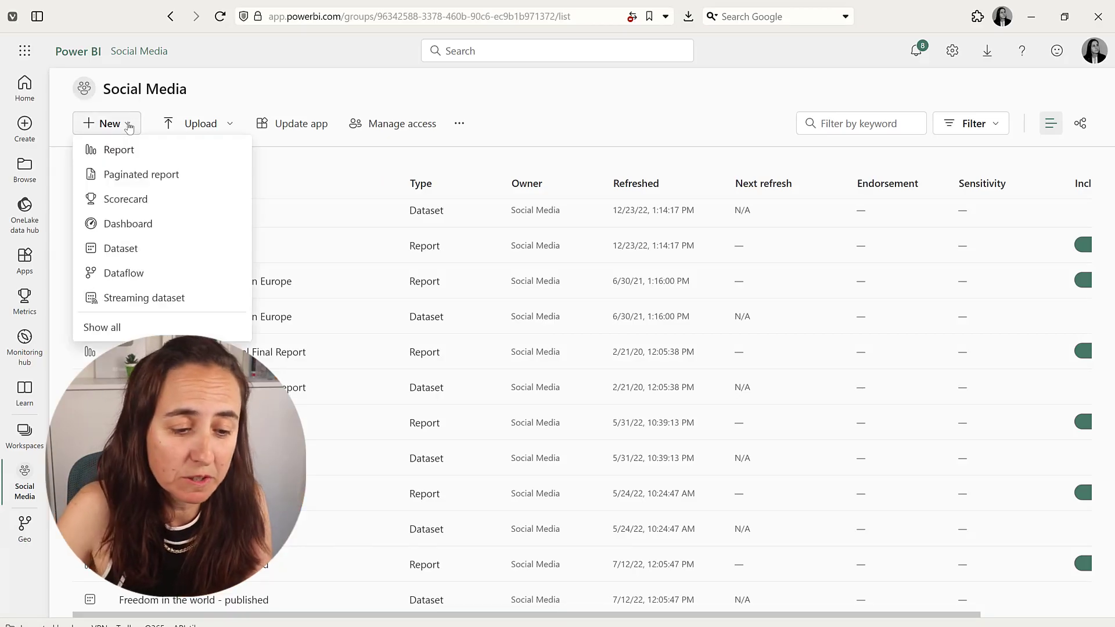
{"action": "left_click", "coordinate": [136, 280]}
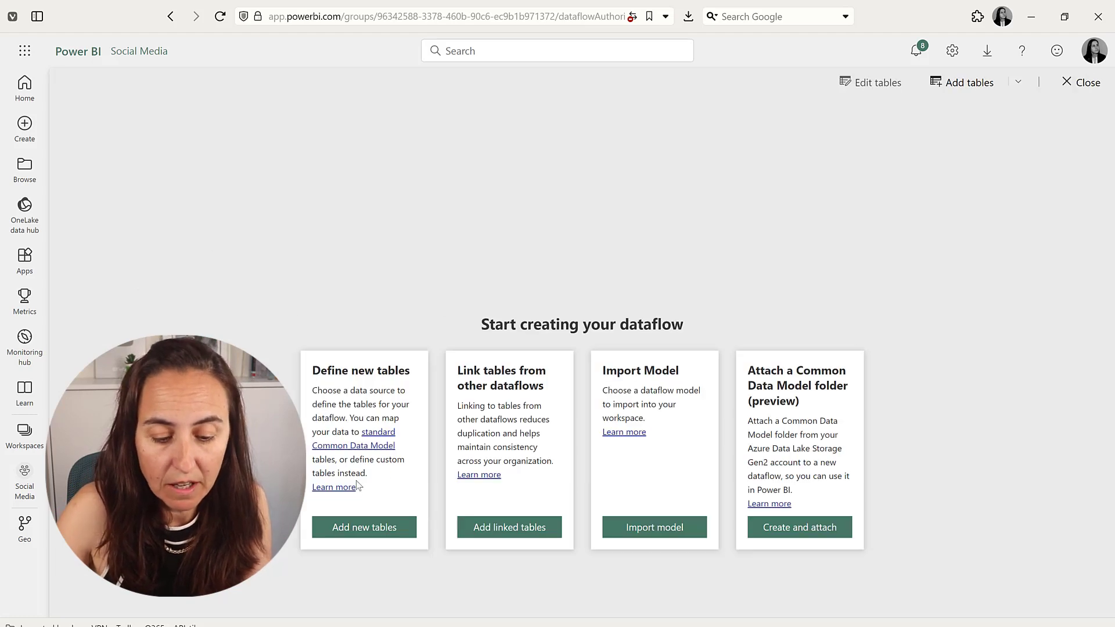
{"action": "left_click", "coordinate": [367, 527]}
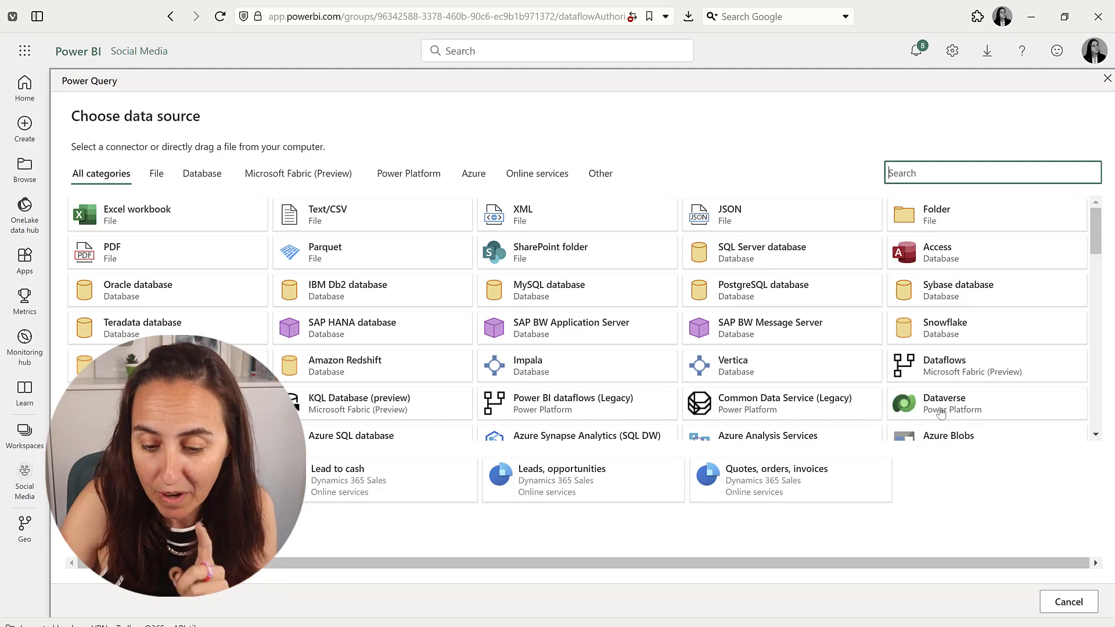
{"action": "scroll", "coordinate": [941, 413], "scroll_direction": "down", "scroll_amount": 20}
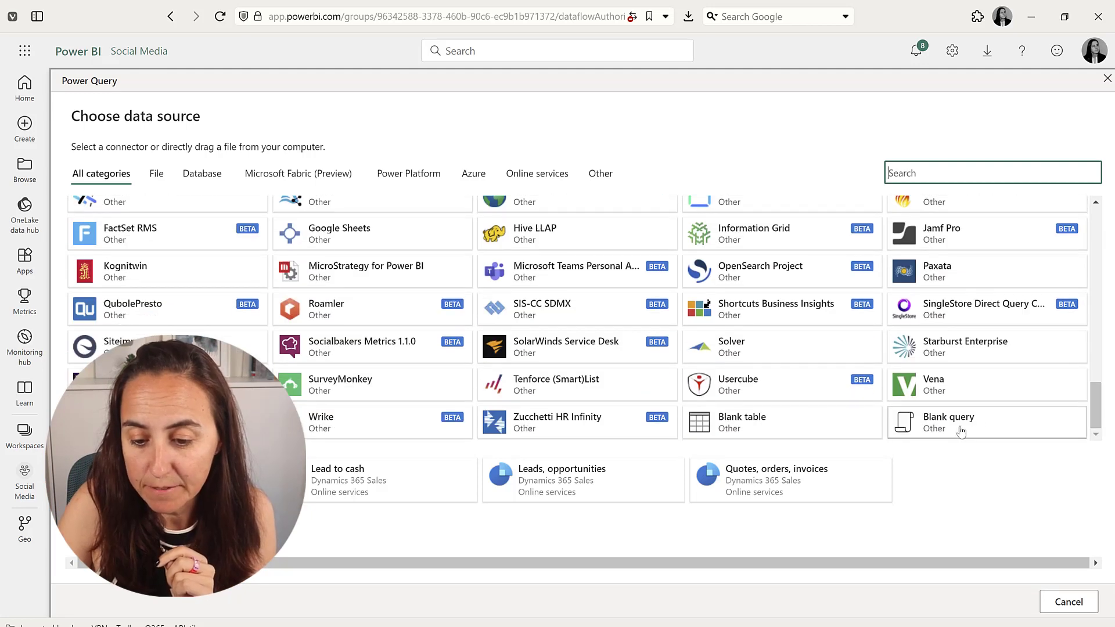
{"action": "left_click", "coordinate": [952, 422]}
Step: Replace the blank query's starter code with the copied Google Analytics M code and continue
{"action": "left_click_drag", "start_coordinate": [361, 189], "coordinate": [246, 124]}
{"action": "key", "text": "ctrl+v"}
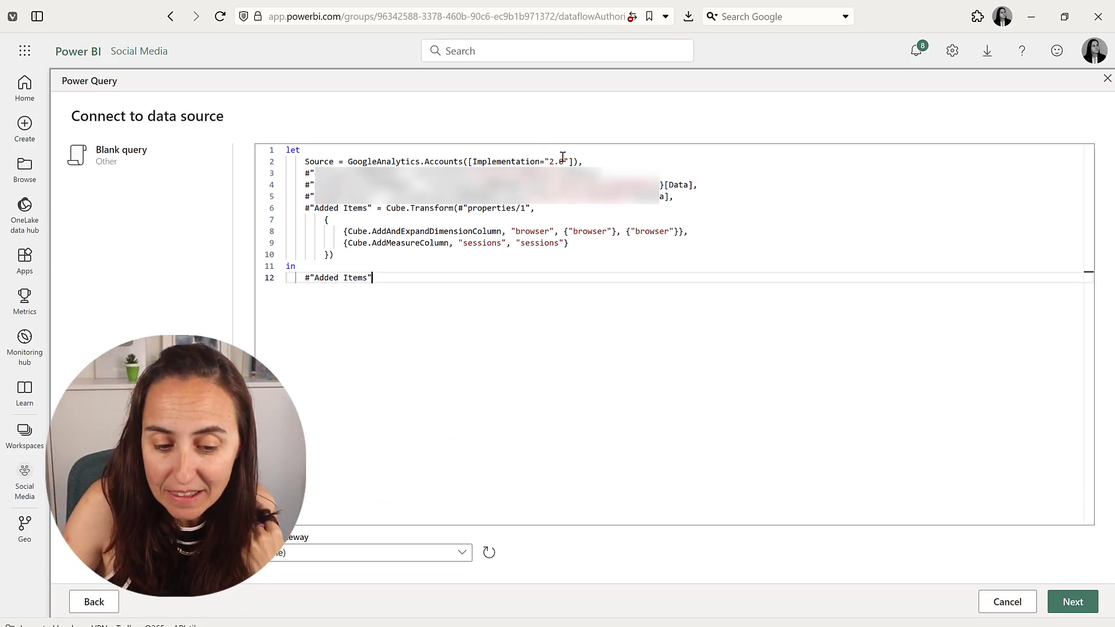
{"action": "left_click_drag", "start_coordinate": [573, 162], "coordinate": [466, 160]}
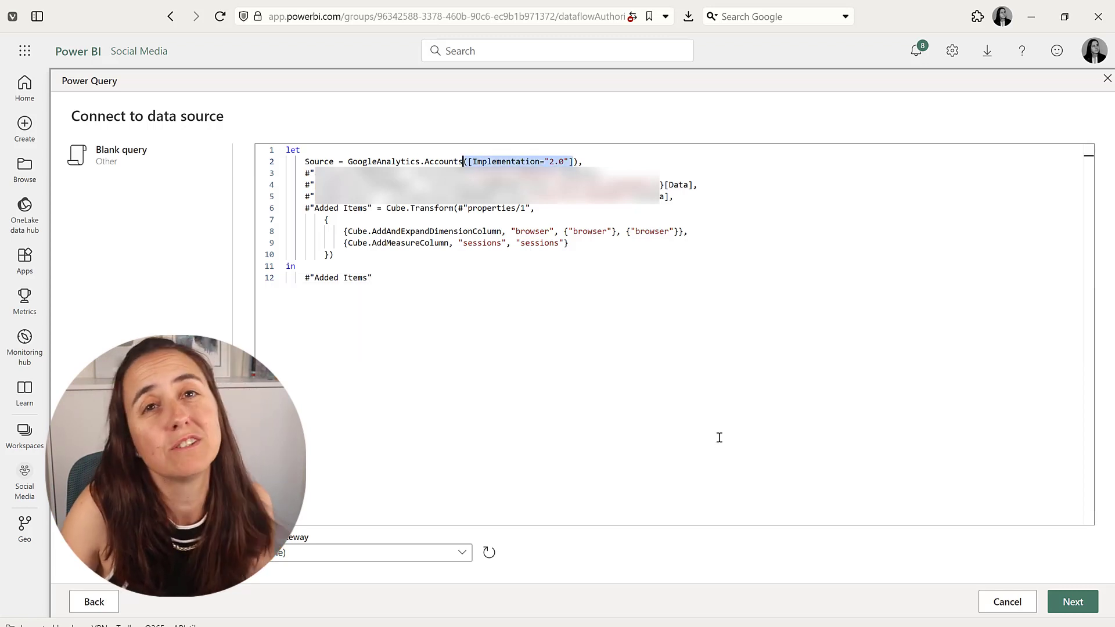
{"action": "left_click", "coordinate": [639, 457]}
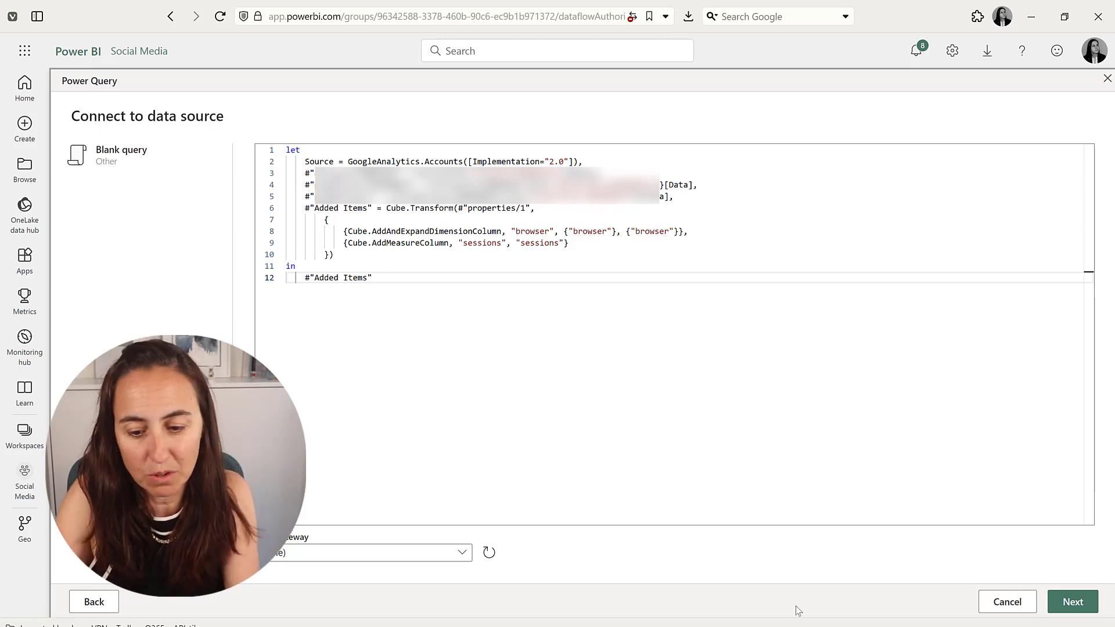
{"action": "left_click", "coordinate": [1056, 601]}
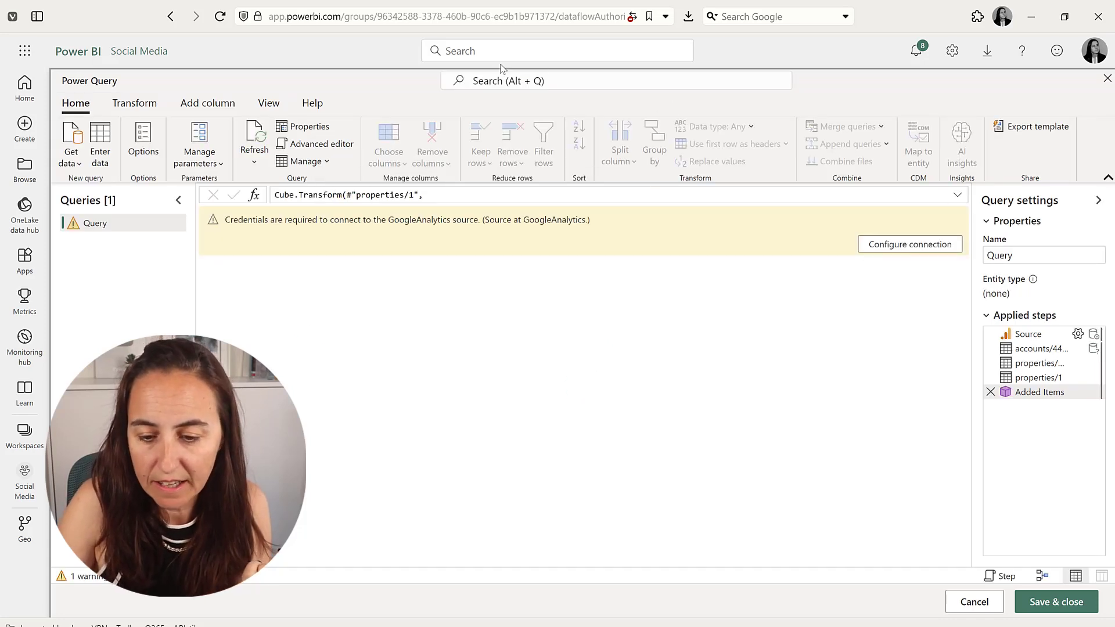
Step: Configure the Google Analytics connection credentials, connect, then save and close the query
{"action": "left_click", "coordinate": [918, 245]}
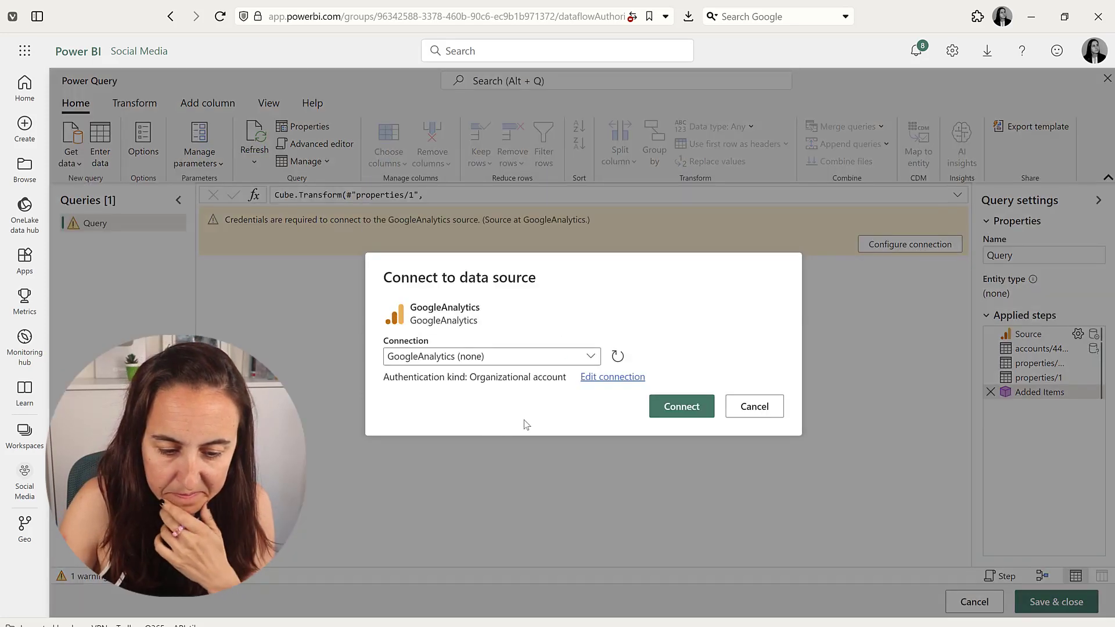
{"action": "left_click", "coordinate": [687, 409]}
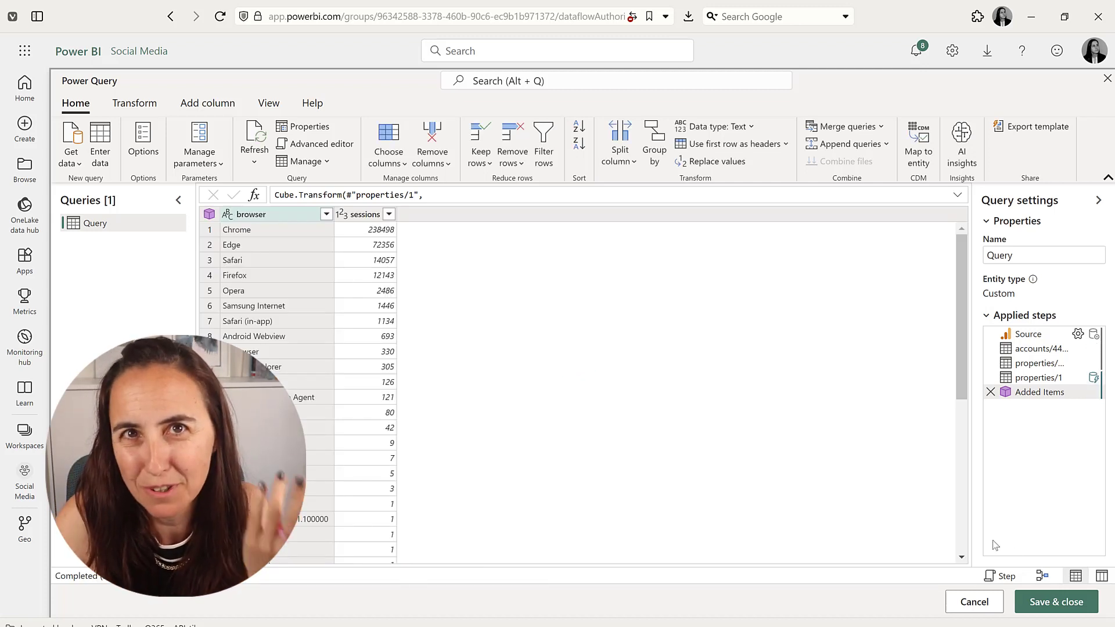
{"action": "left_click", "coordinate": [1056, 601]}
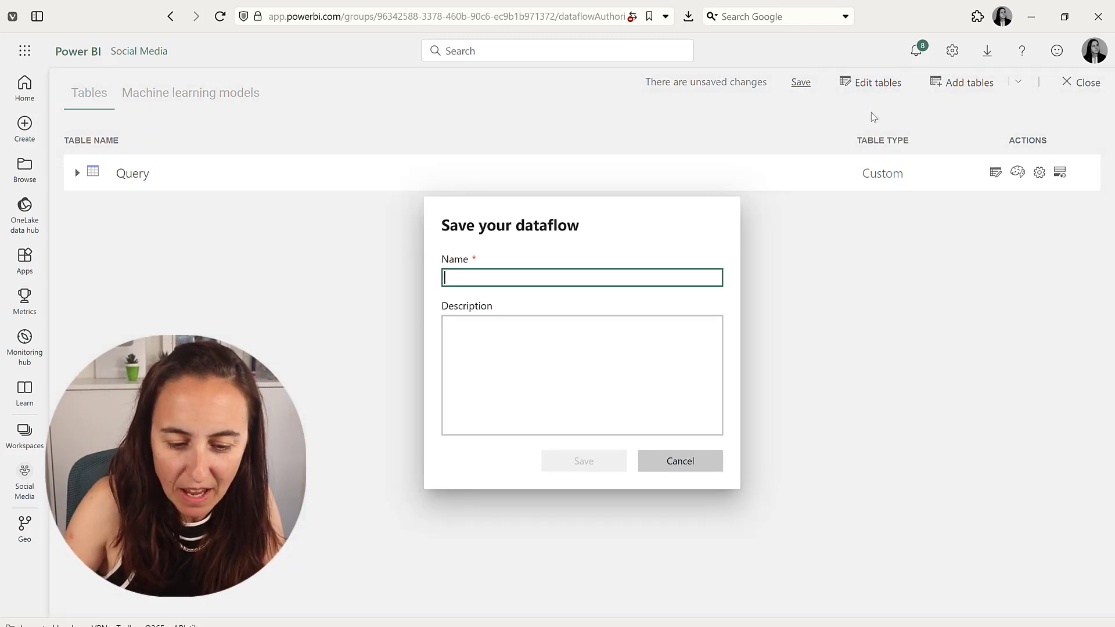
Step: Save the dataflow as 'Browser' and start refreshing its data
{"action": "type", "text": "Browser"}
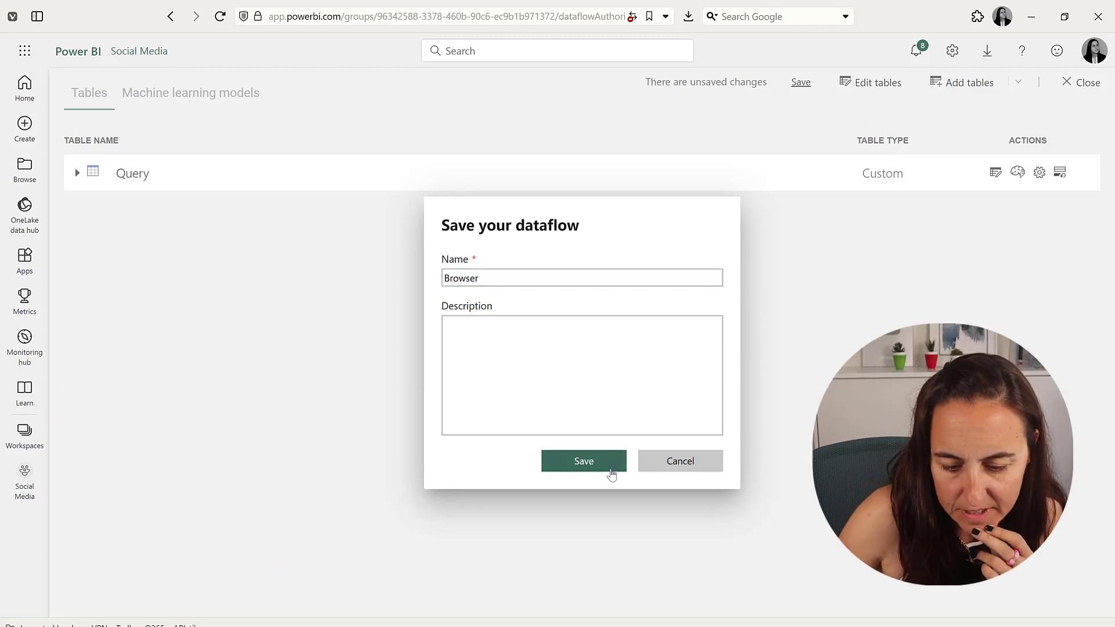
{"action": "left_click", "coordinate": [610, 470]}
{"action": "left_click", "coordinate": [858, 168]}
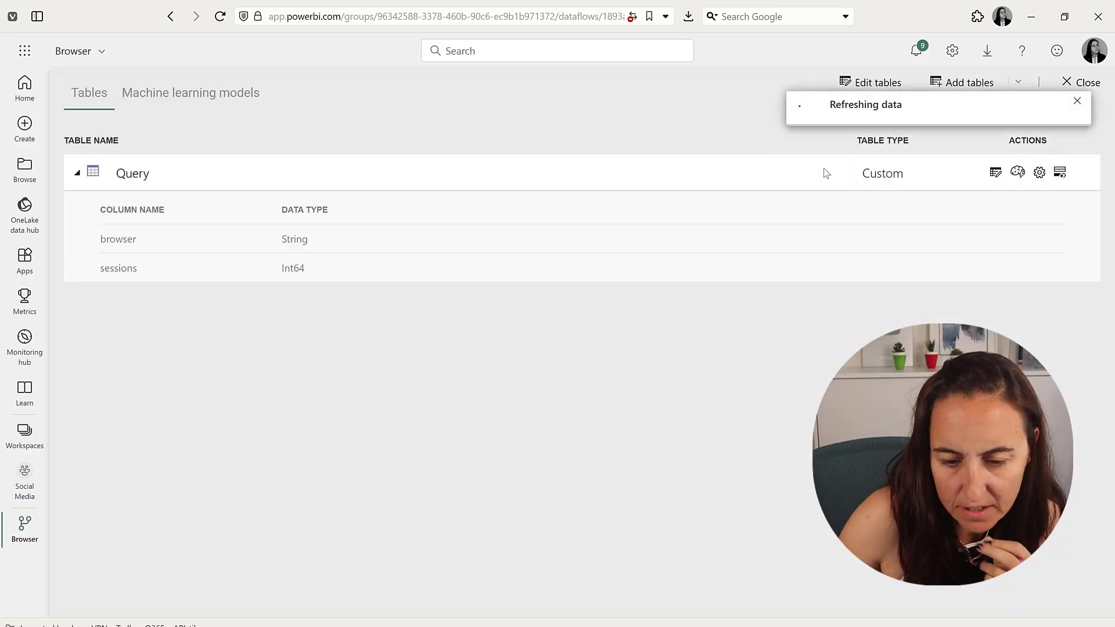
{"action": "left_click", "coordinate": [23, 490]}
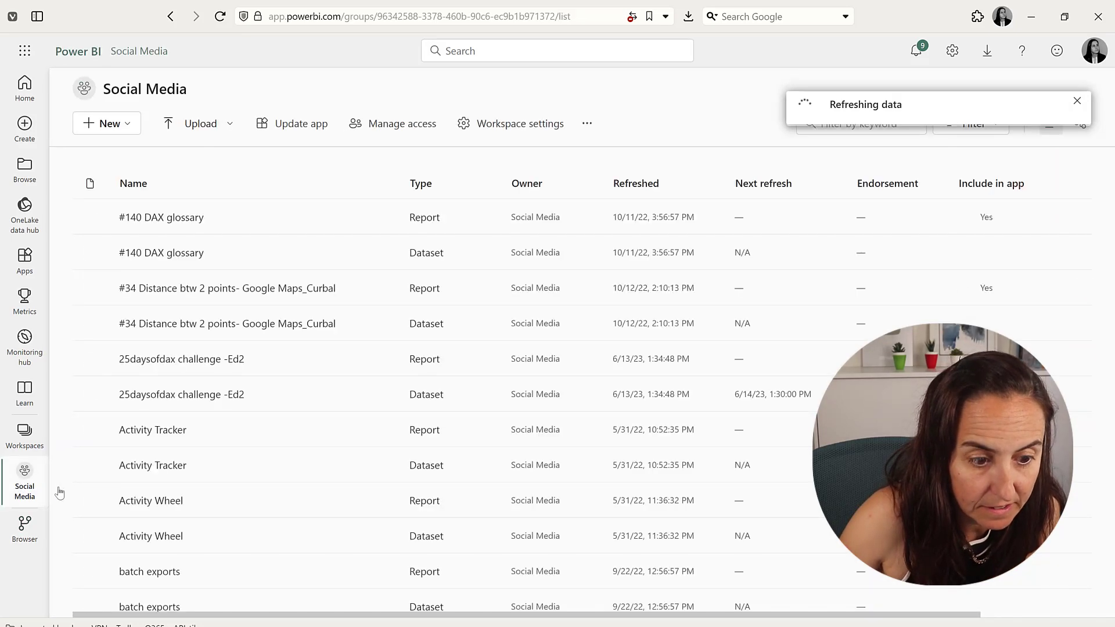
{"action": "scroll", "coordinate": [252, 453], "scroll_direction": "down", "scroll_amount": 6}
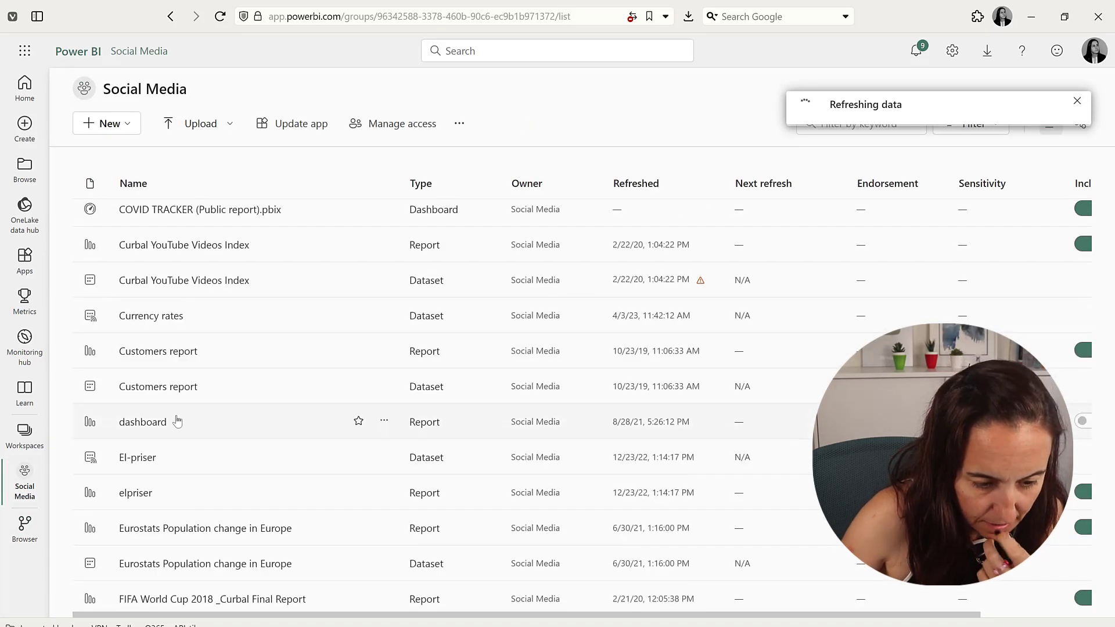
{"action": "scroll", "coordinate": [212, 399], "scroll_direction": "up", "scroll_amount": 2}
{"action": "scroll", "coordinate": [212, 399], "scroll_direction": "up", "scroll_amount": 5}
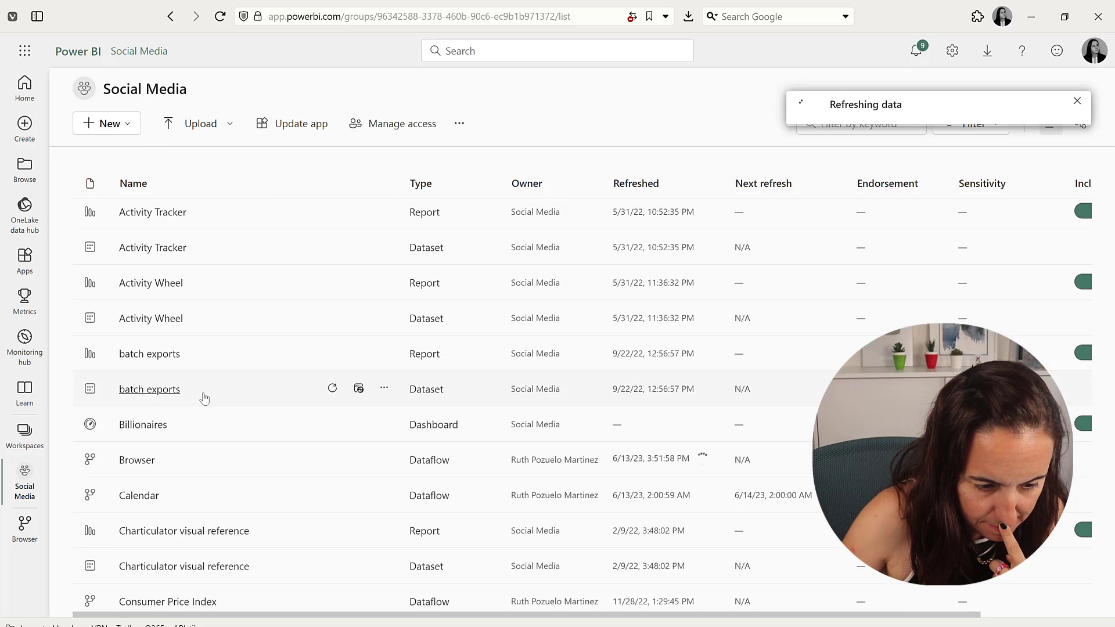